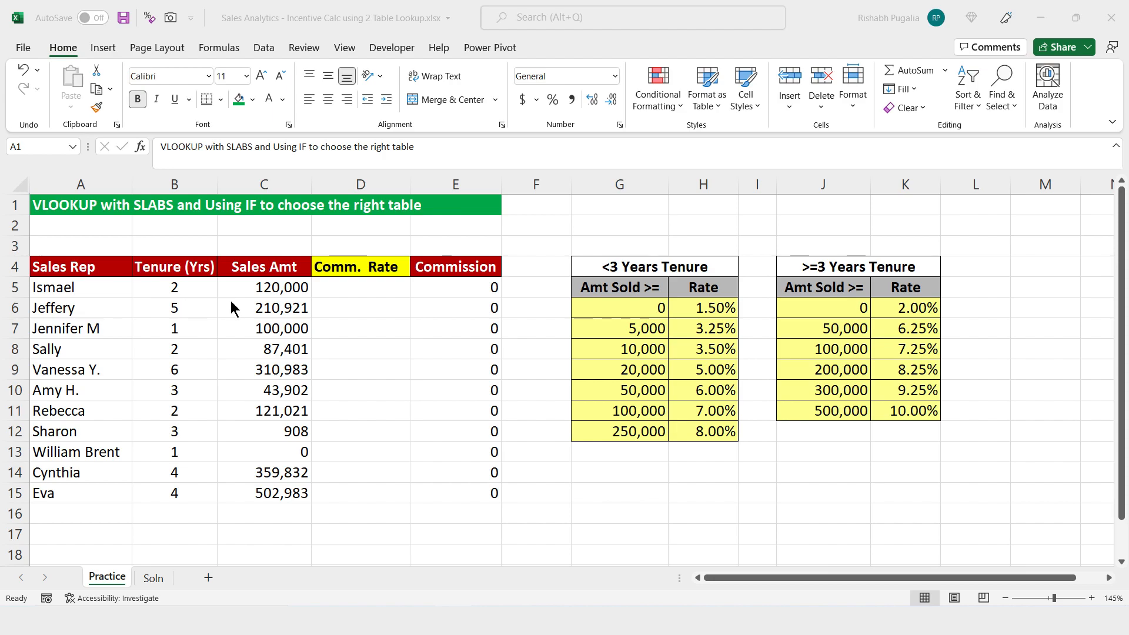
- Examine the sales rep, tenure and sales amount columns and the rate slabs for under 3 years' tenure
left_click_drag(60, 203, 154, 201)
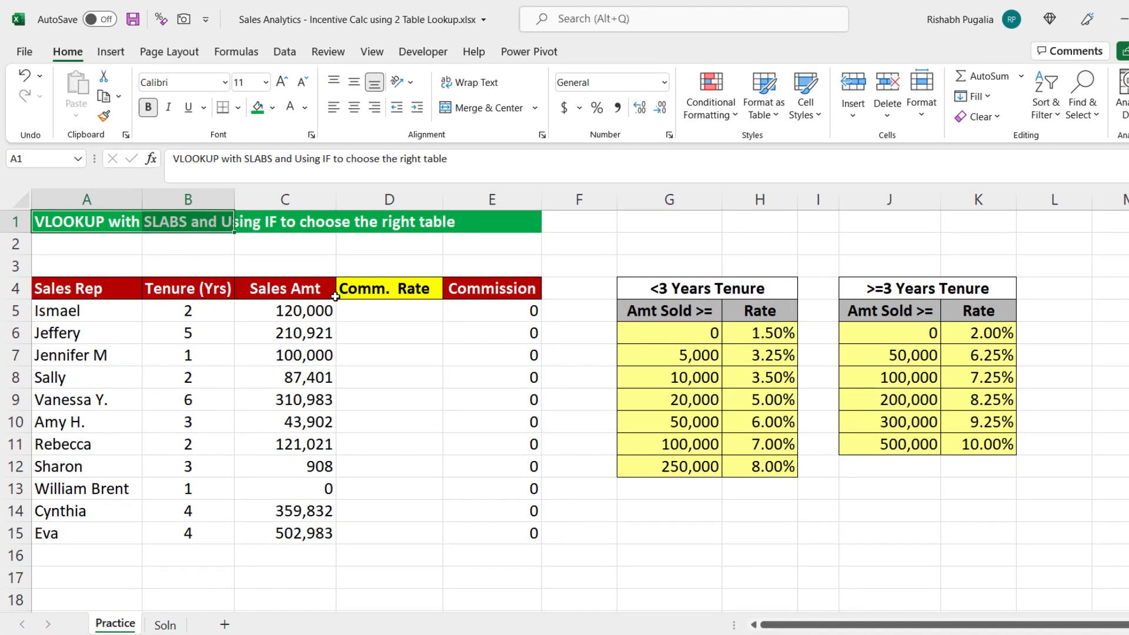
left_click(277, 370)
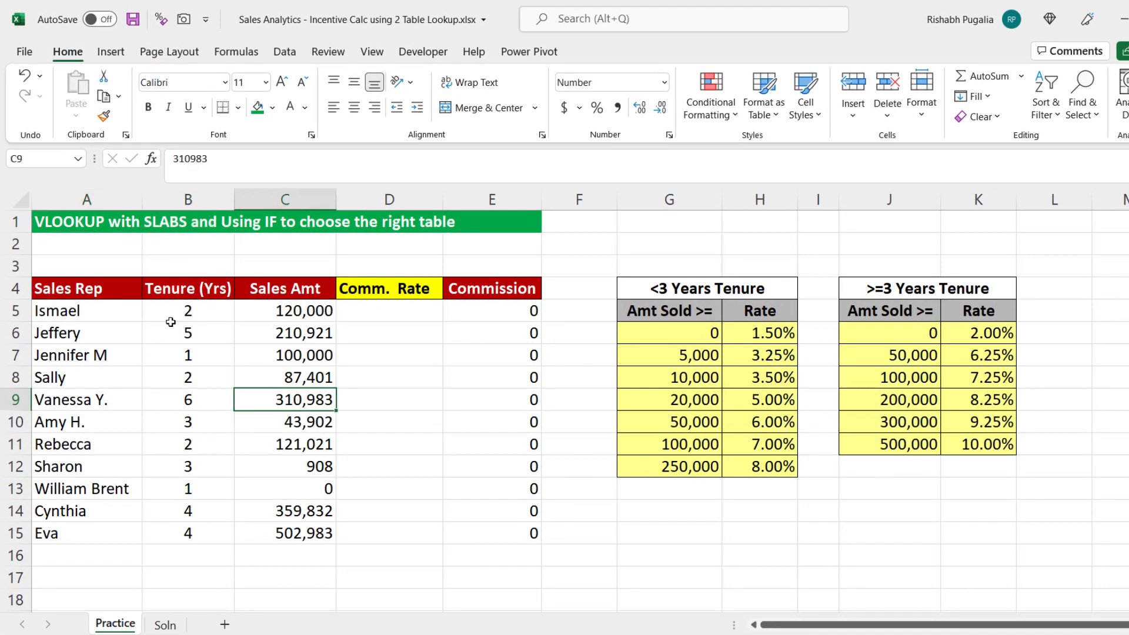
left_click_drag(88, 312, 61, 531)
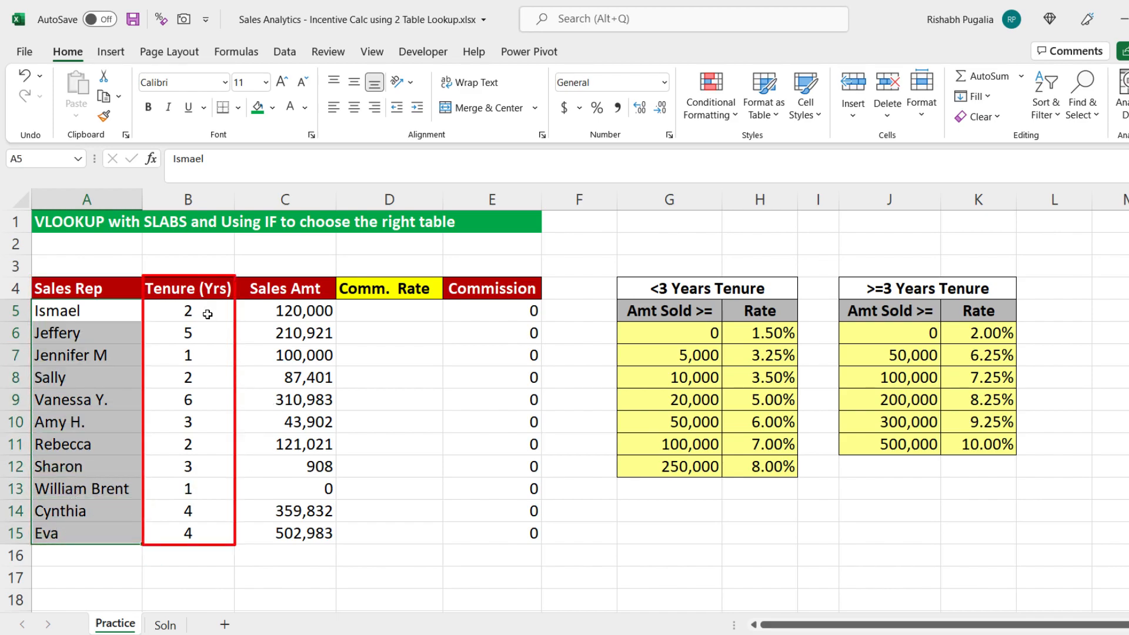
left_click(197, 357)
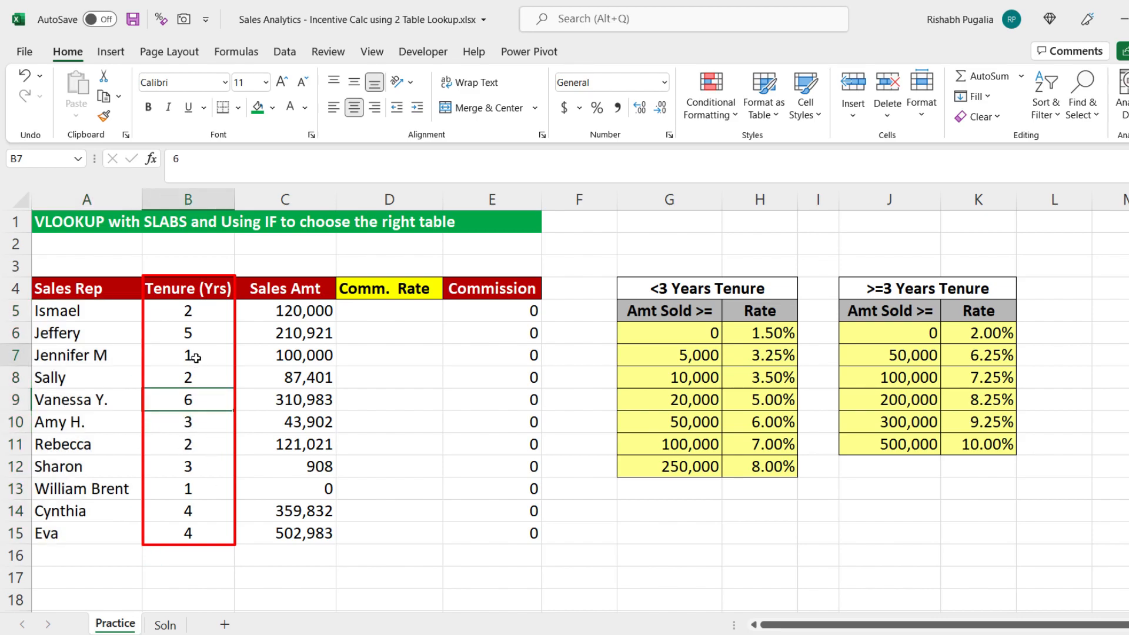
left_click_drag(289, 311, 280, 530)
left_click(290, 494)
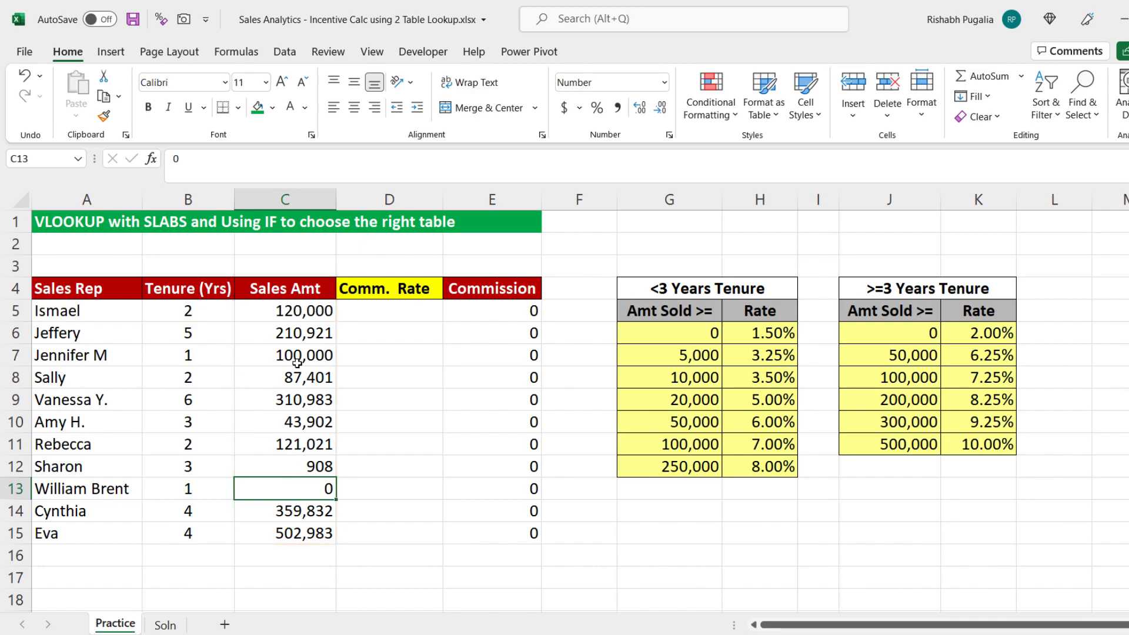
left_click_drag(287, 307, 285, 532)
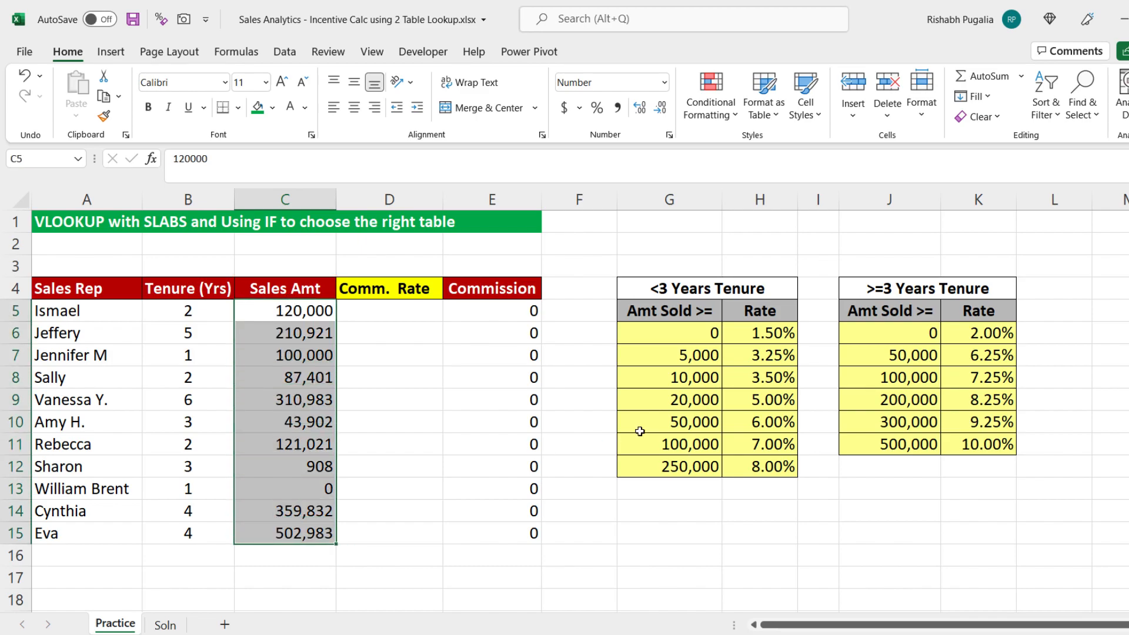
left_click(676, 331, "ctrl")
left_click_drag(675, 331, 743, 456)
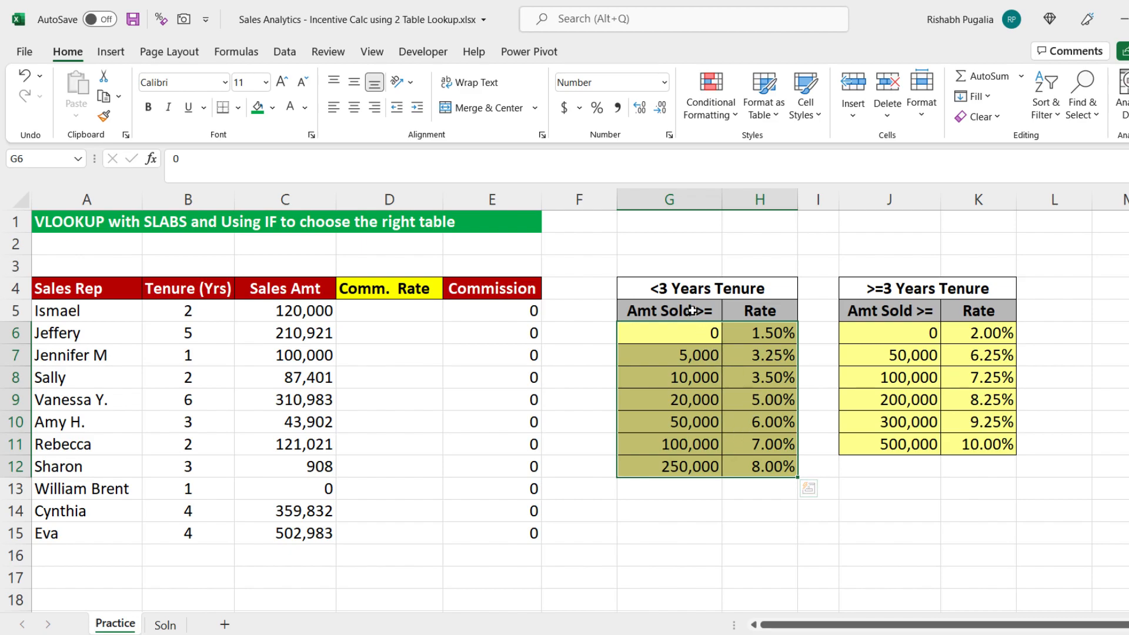
left_click_drag(679, 289, 765, 469)
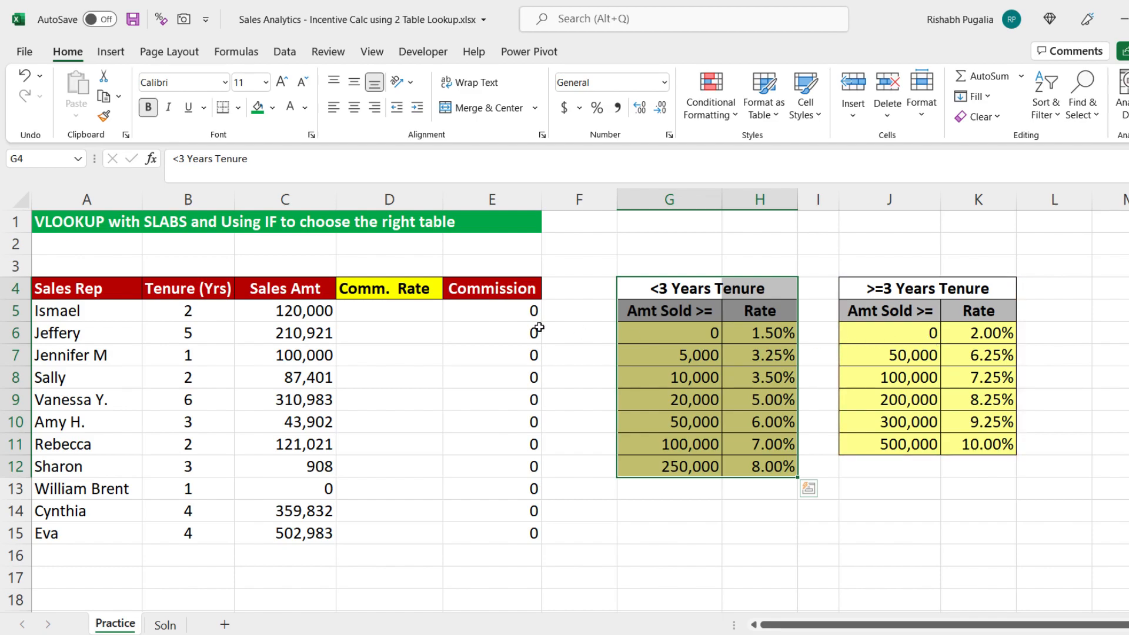
left_click(362, 314)
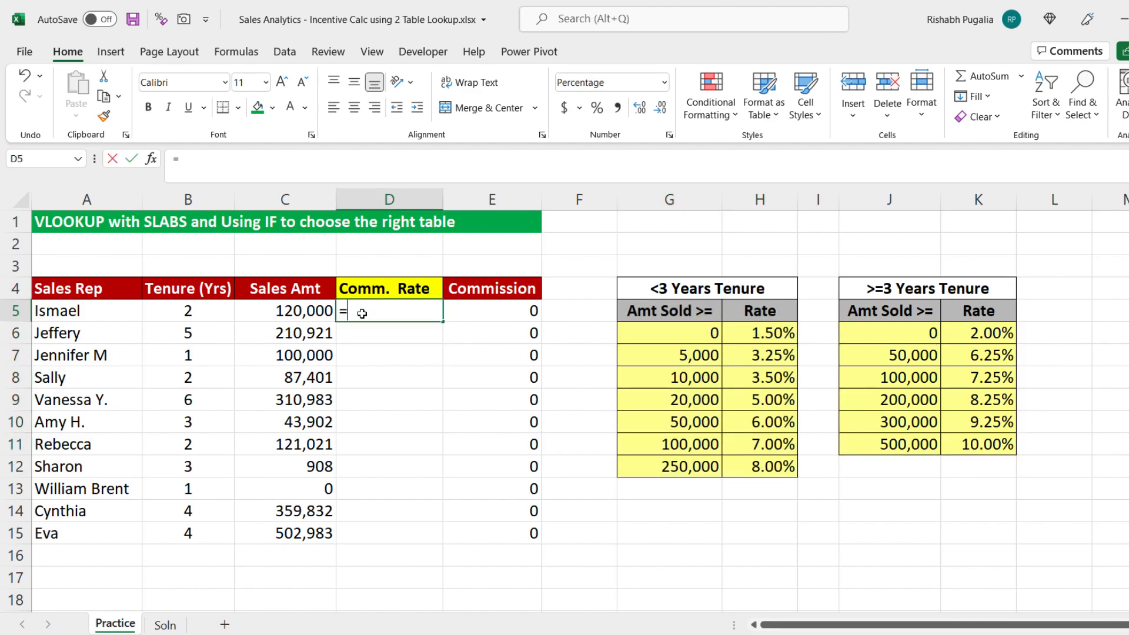
type("=vlo")
key("Tab")
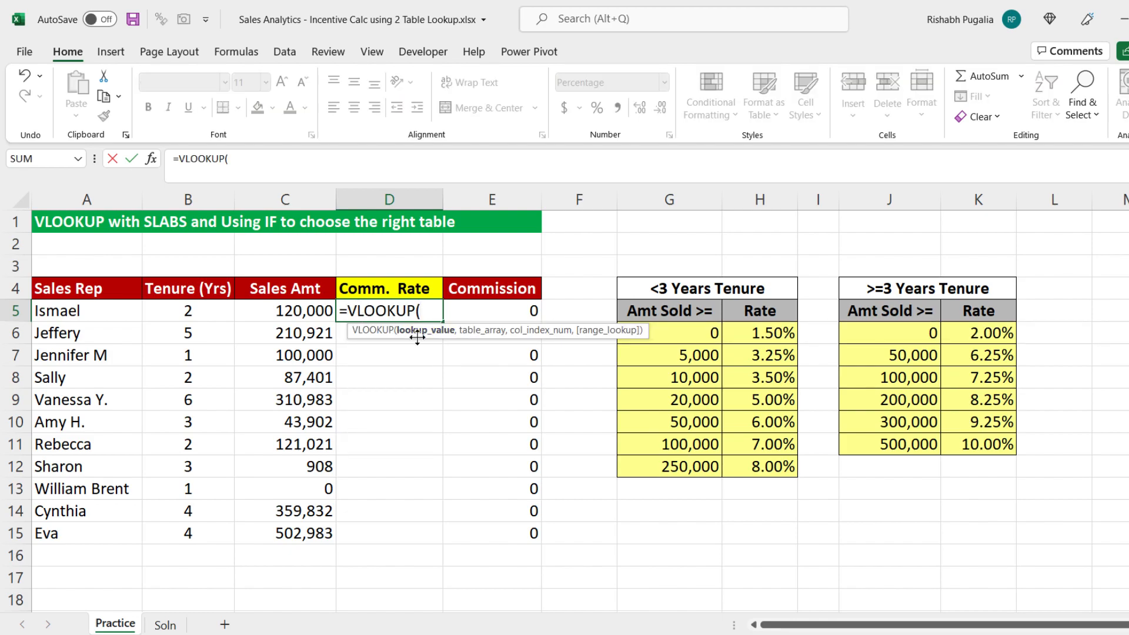
left_click(280, 310)
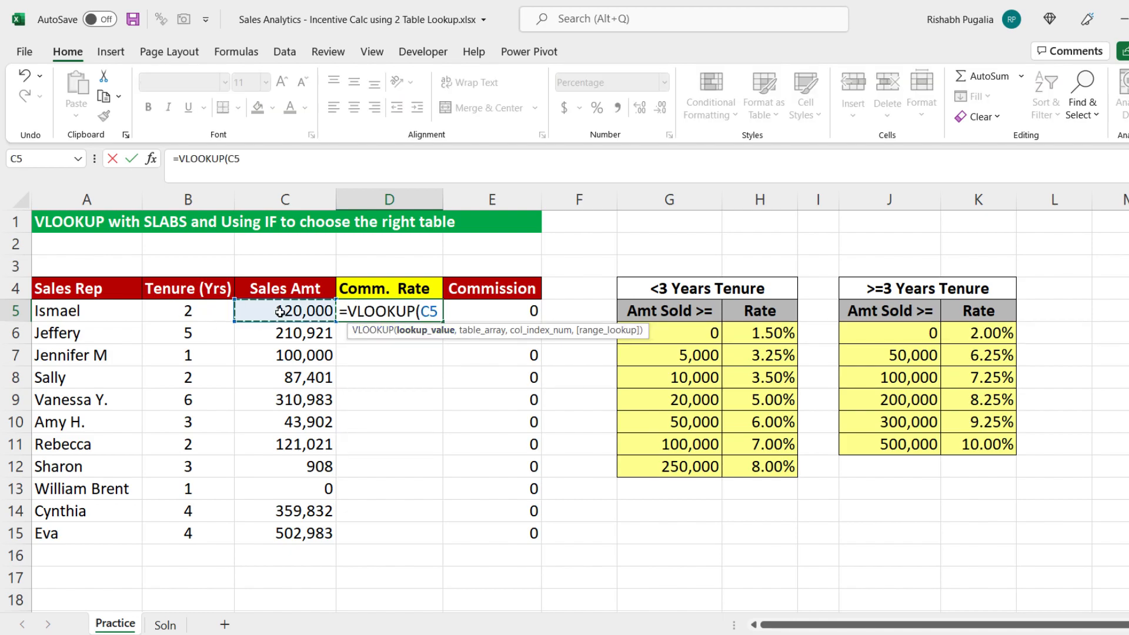
type(",")
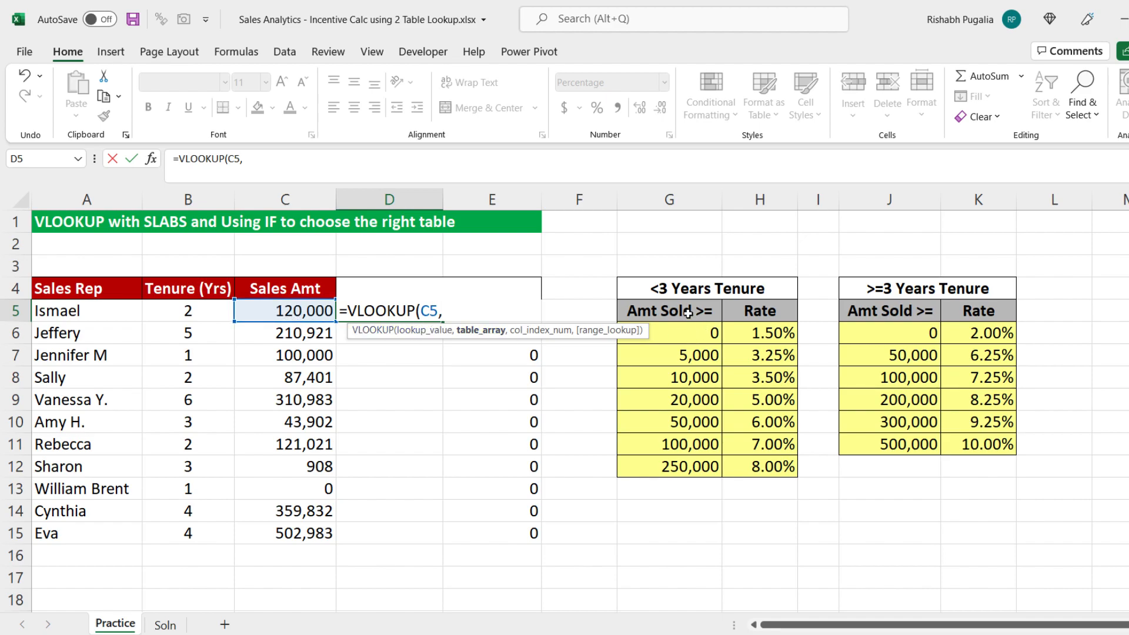
left_click_drag(691, 316, 731, 466)
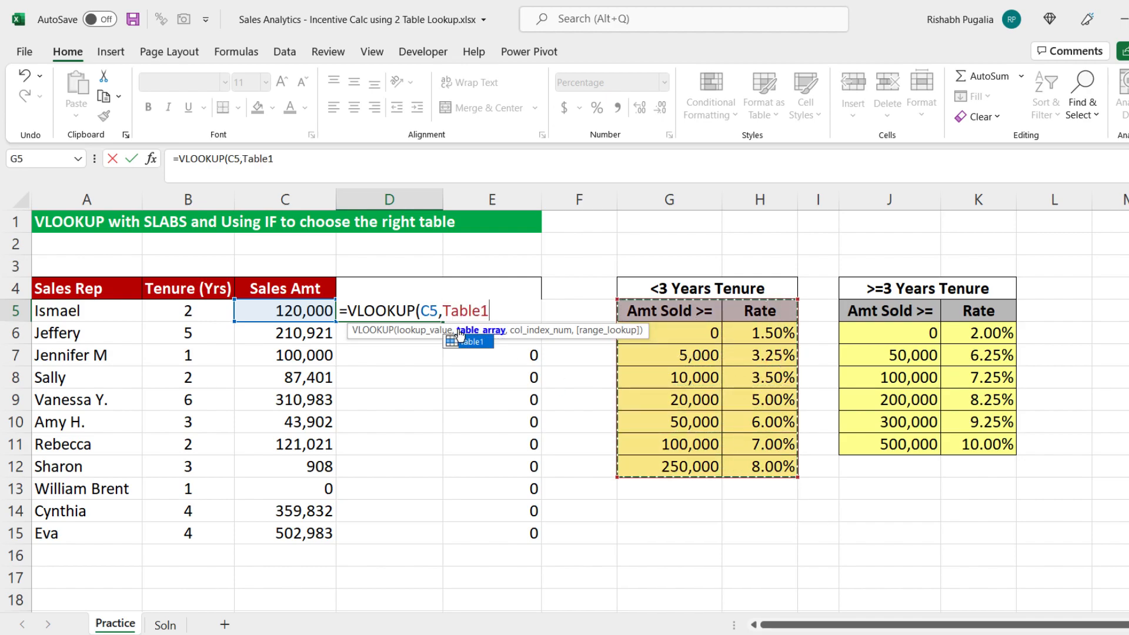
left_click_drag(443, 310, 498, 308)
key("Escape")
- Check the range names assigned to the two rate tables, G5:H12 and J5:K11
left_click_drag(696, 314, 736, 462)
left_click(77, 157)
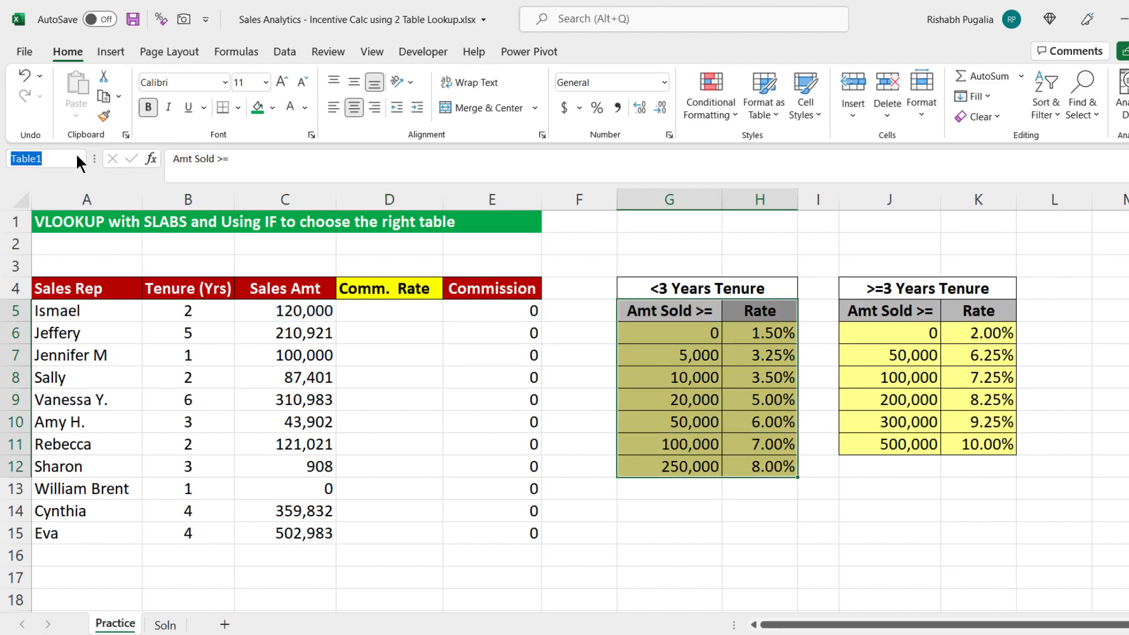
type("tab")
key("Return")
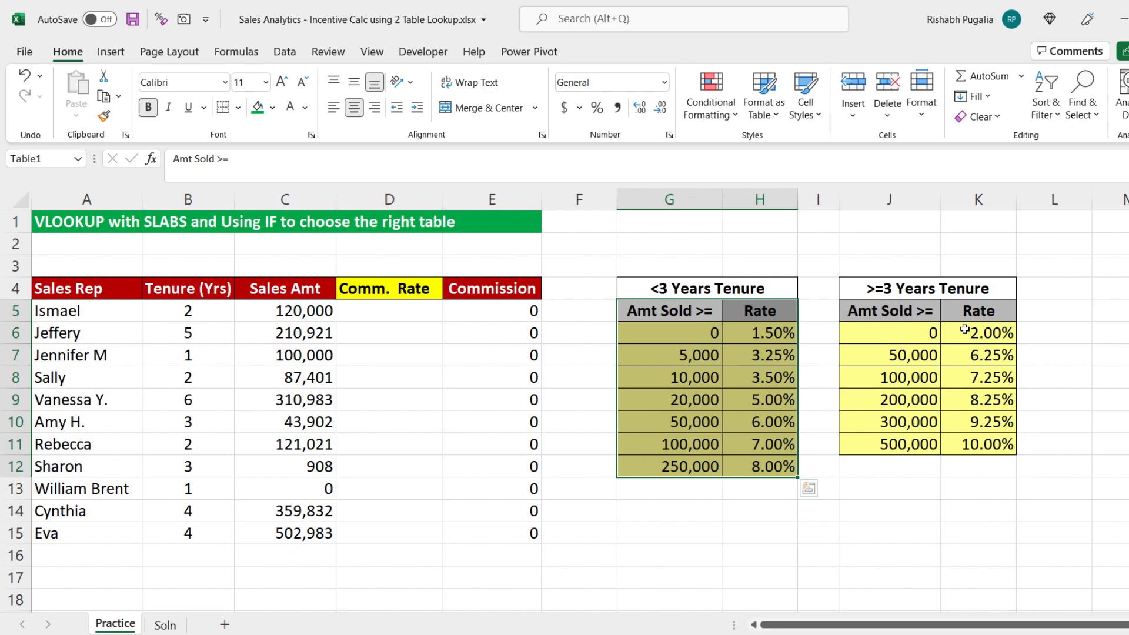
left_click(894, 311)
mouse_move(894, 311)
left_mouse_down()
mouse_move(988, 380)
mouse_move(1000, 445)
left_mouse_up()
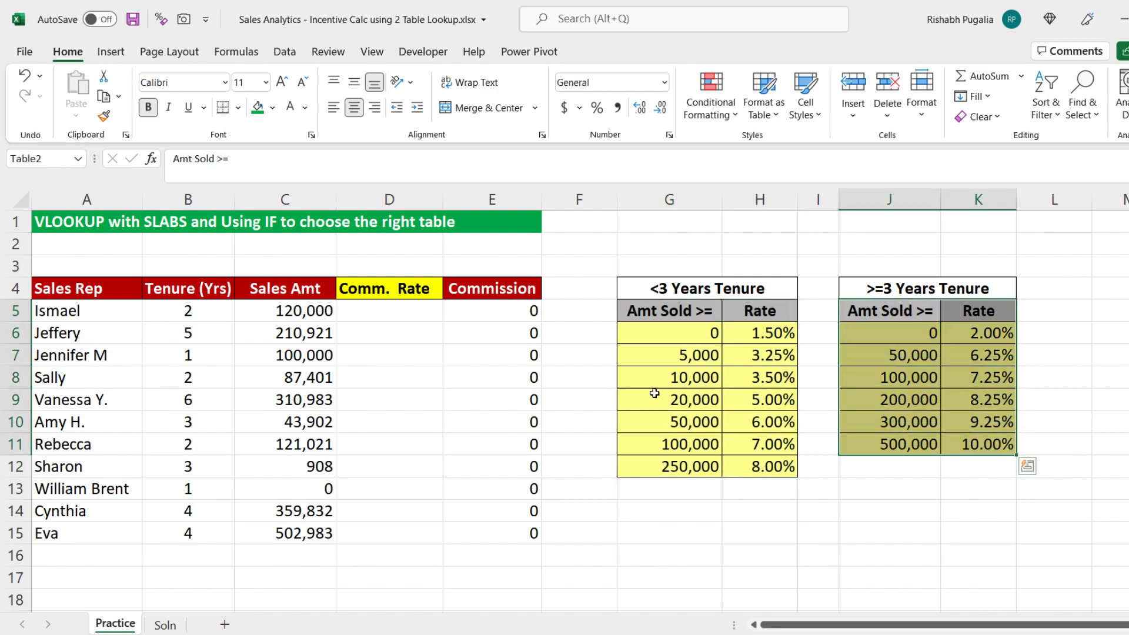
left_click(43, 160)
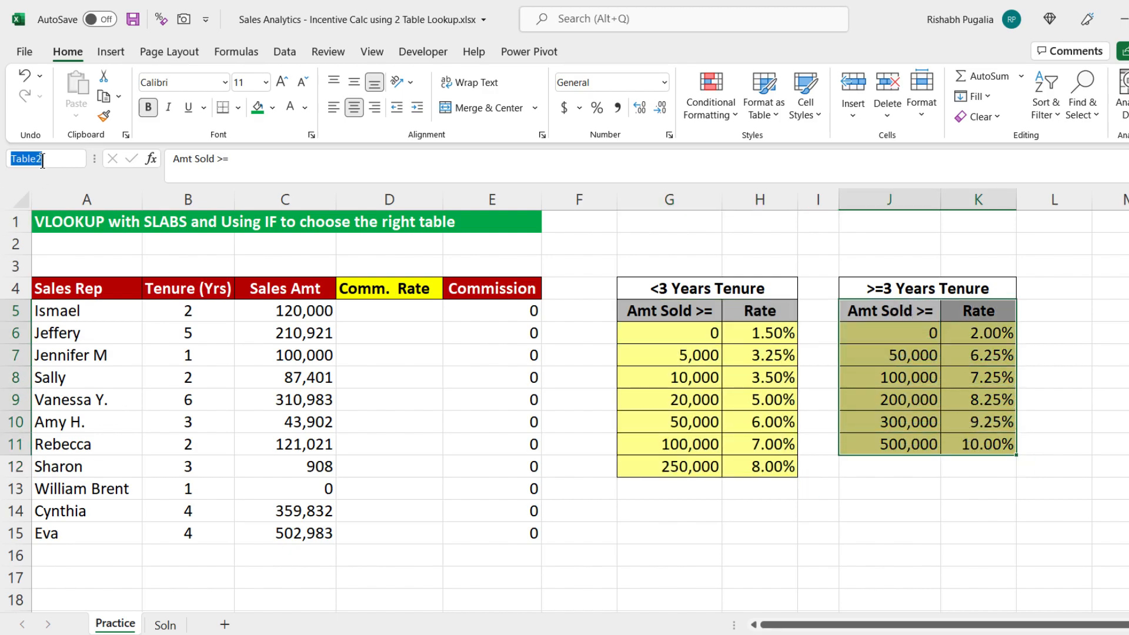
left_click(236, 52)
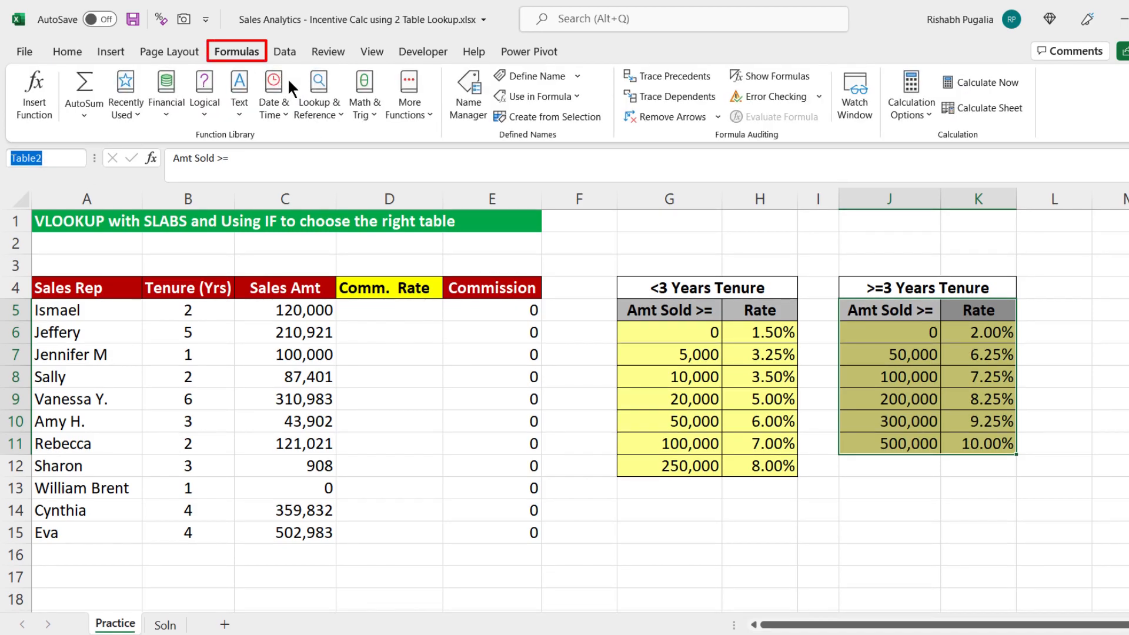
- Begin a VLOOKUP formula in D5 with C5 as the lookup value and Table1 as the table array
left_click(371, 316)
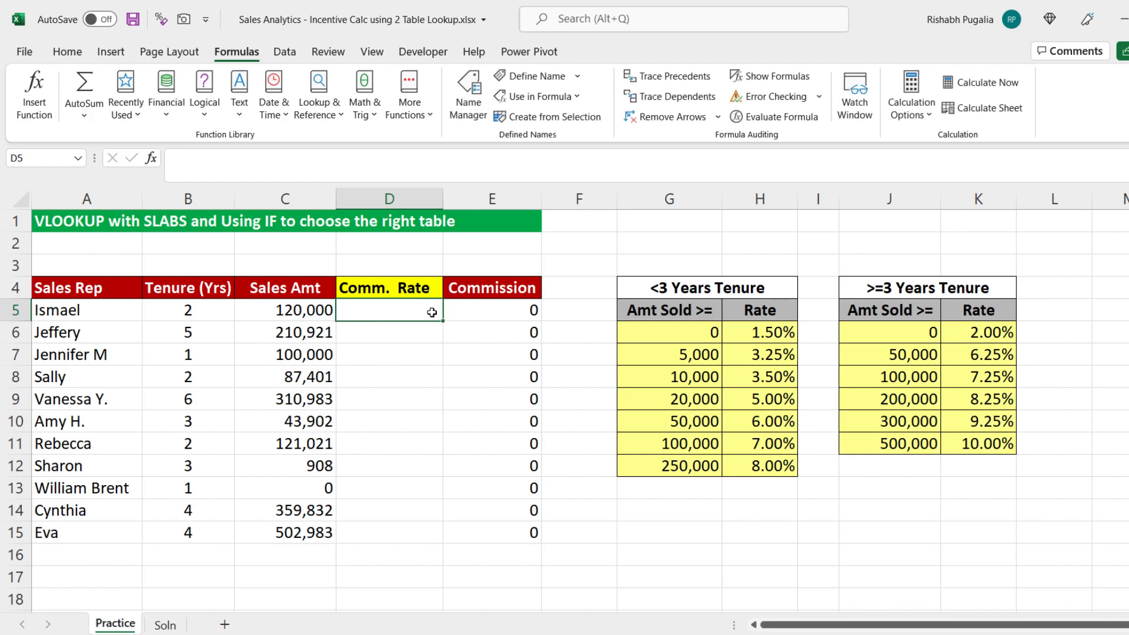
type("=vl")
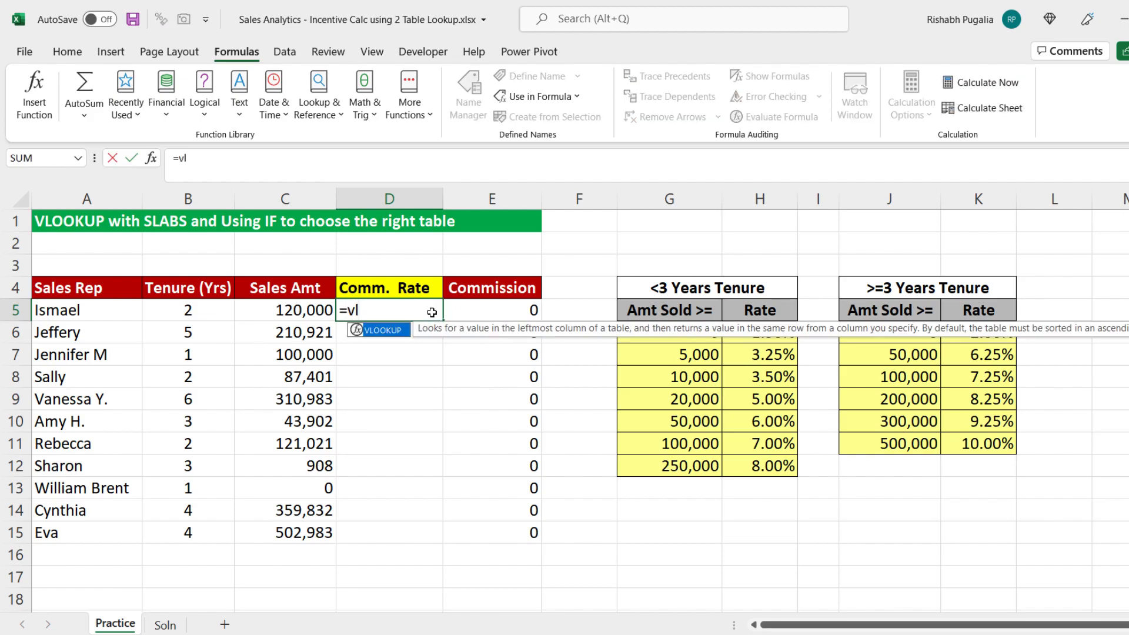
key("Tab")
left_click(288, 311)
type(",")
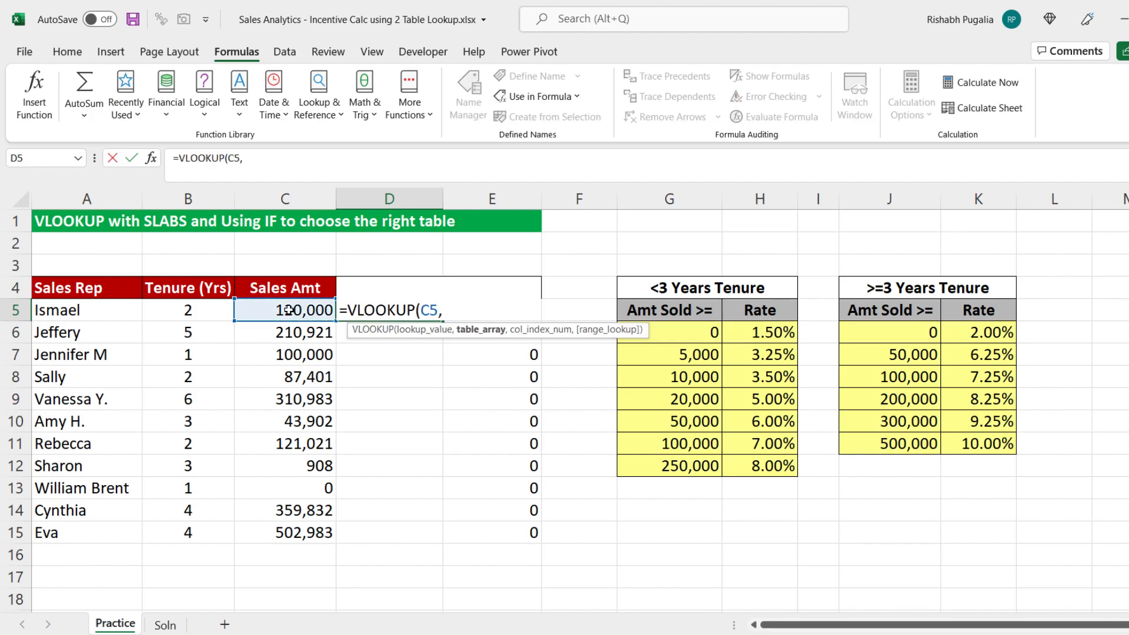
left_click_drag(701, 312, 757, 463)
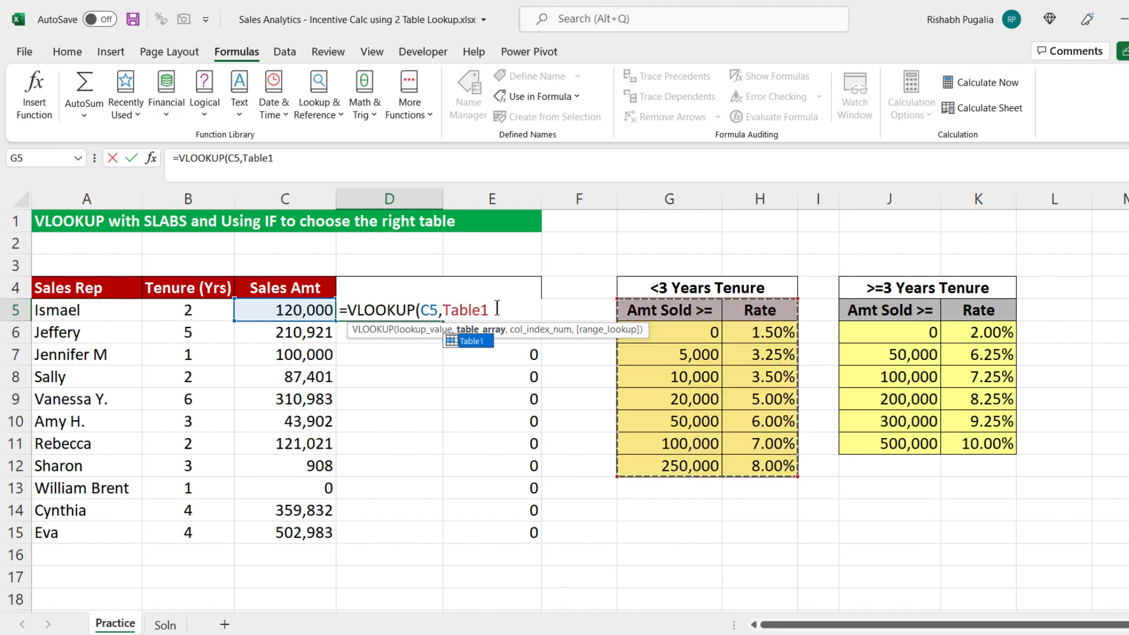
- Complete the D5 VLOOKUP with column index 2 and 1 for approximate match
type(",2")
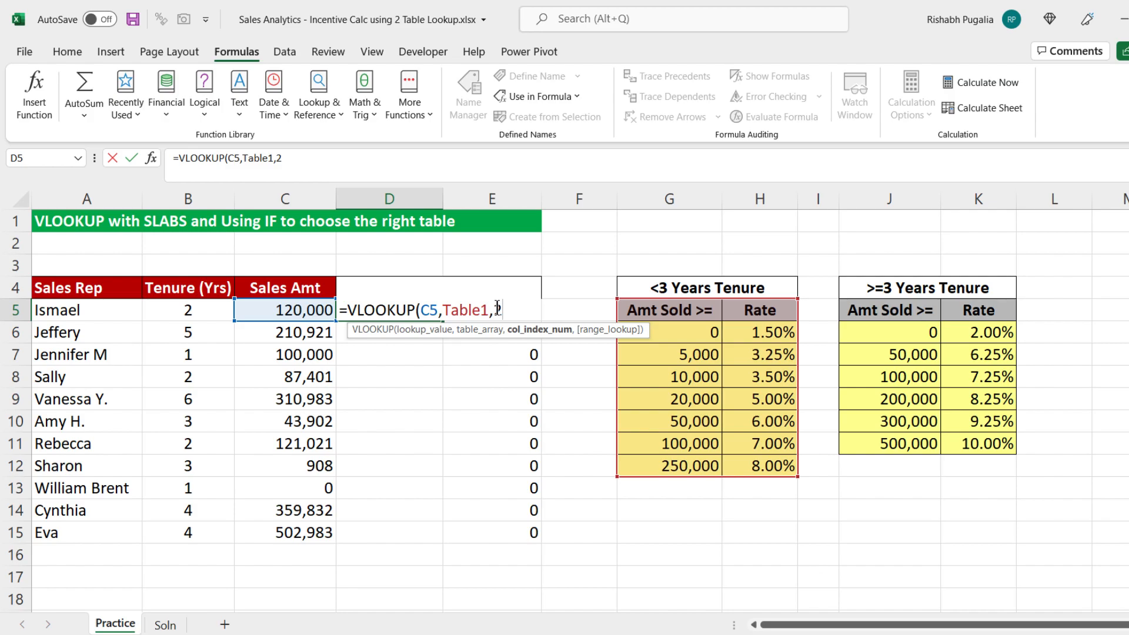
type(",")
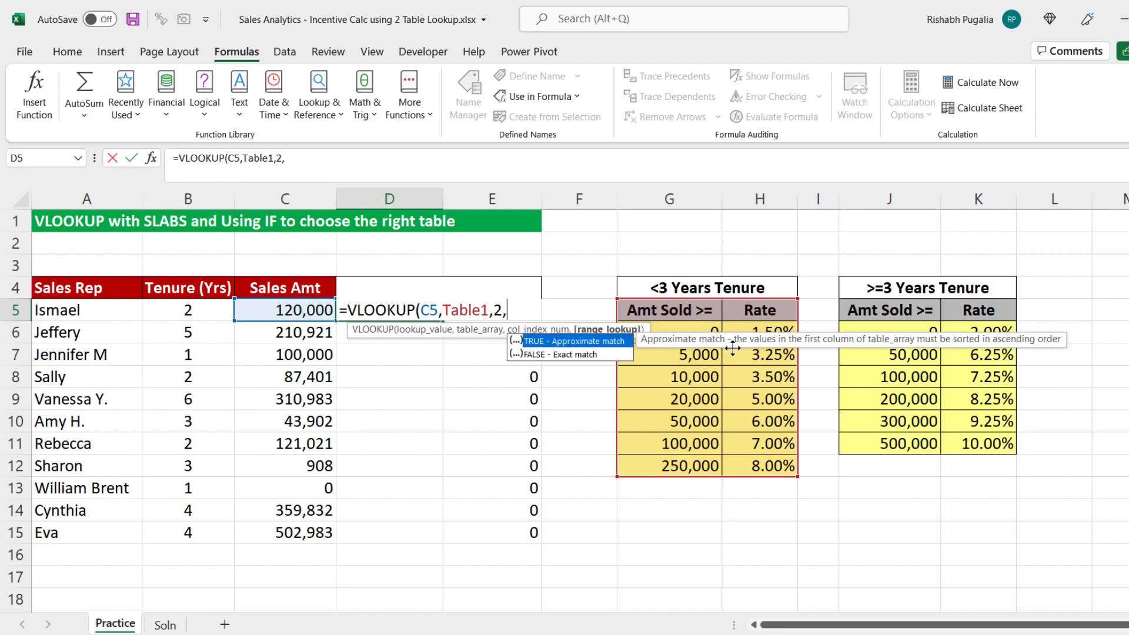
key("Escape")
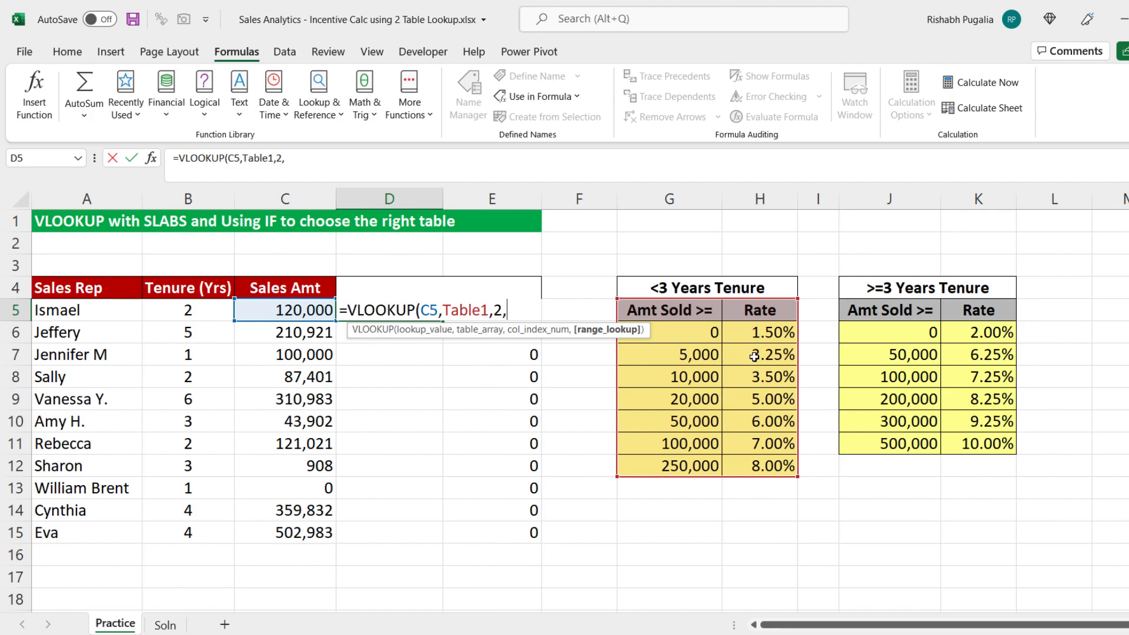
type("true")
key("BackSpace")
key("BackSpace")
key("BackSpace")
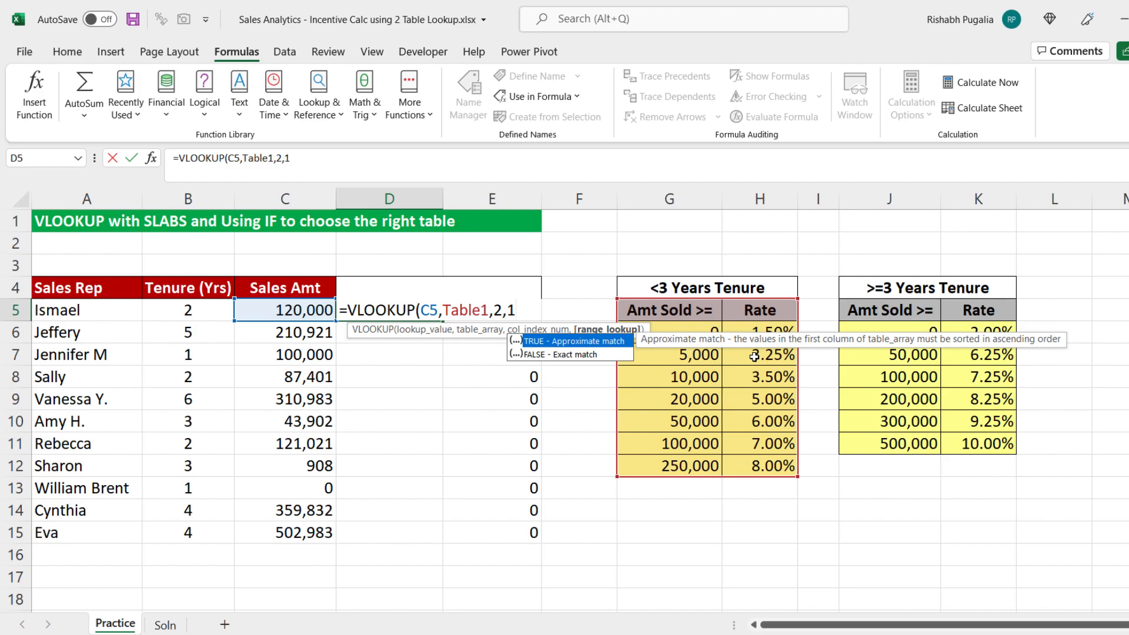
key("Return")
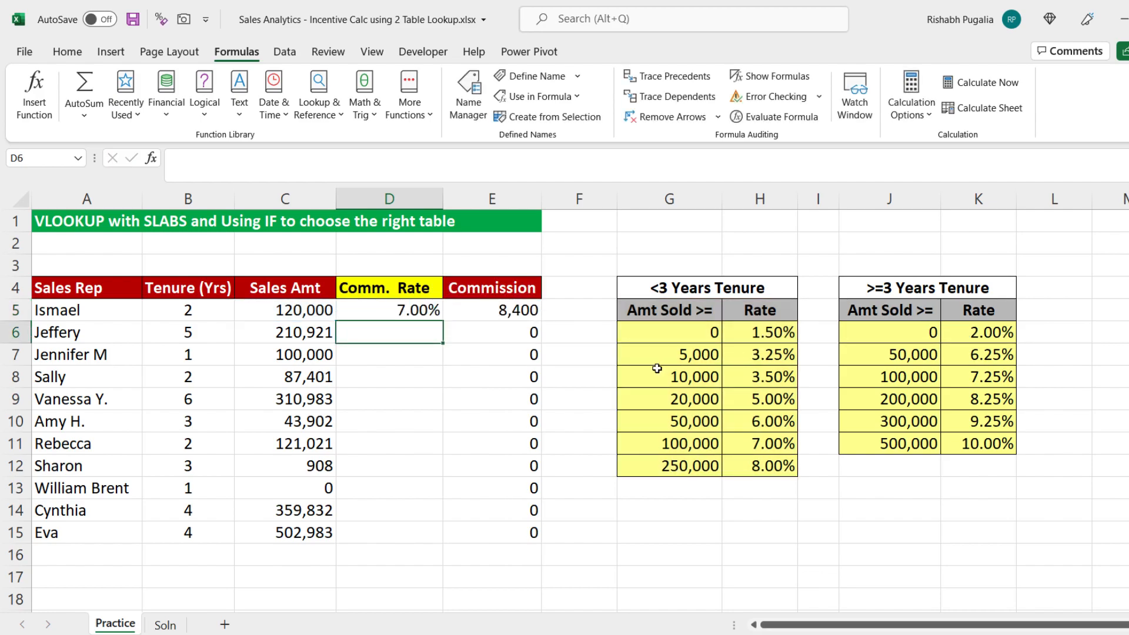
- Test a tenure of 6 in B5 against the commission rate and commission in row 5, and undo the change
left_click(187, 311)
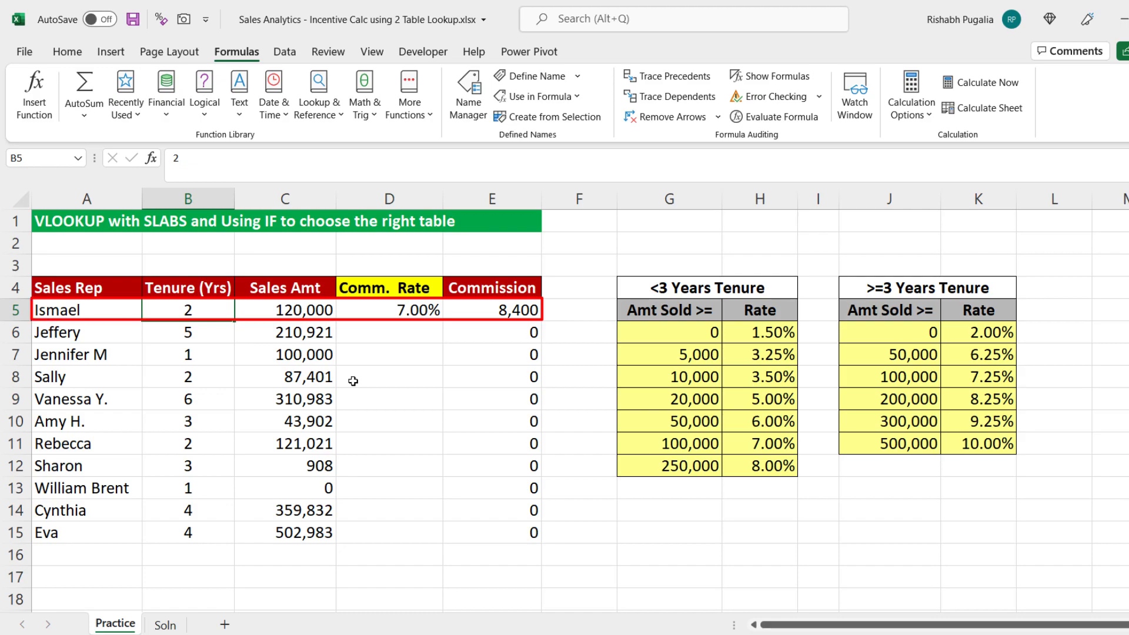
type("6")
left_click(510, 377)
left_click_drag(365, 310, 461, 303)
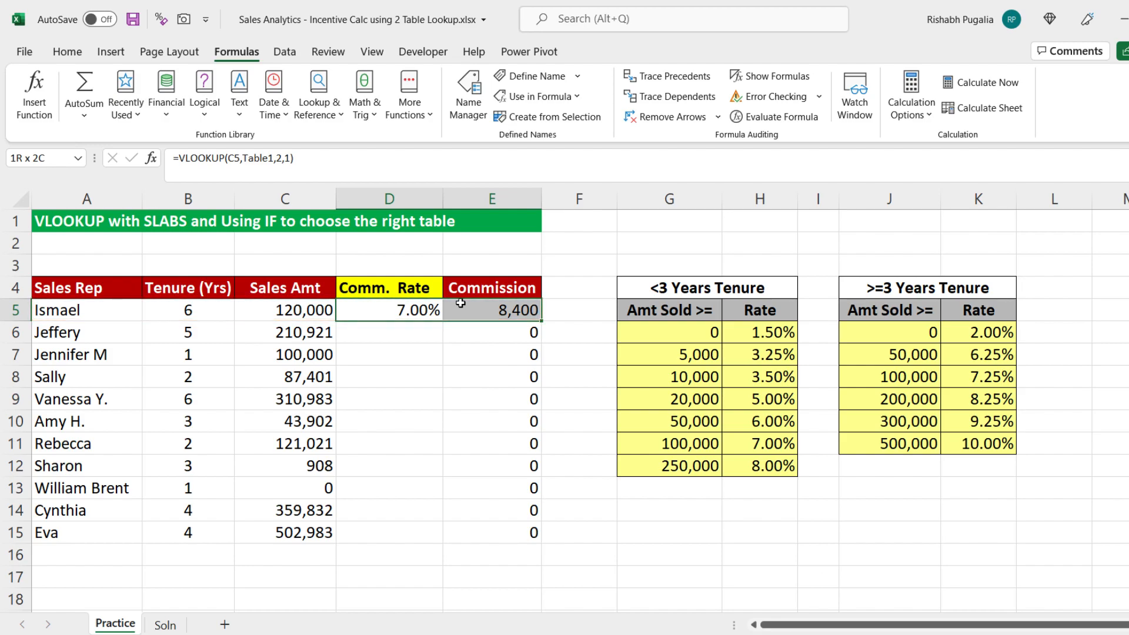
key("ctrl+z")
- Replace the Table1 argument in the D5 VLOOKUP formula with an empty nested IF function
double_click(423, 310)
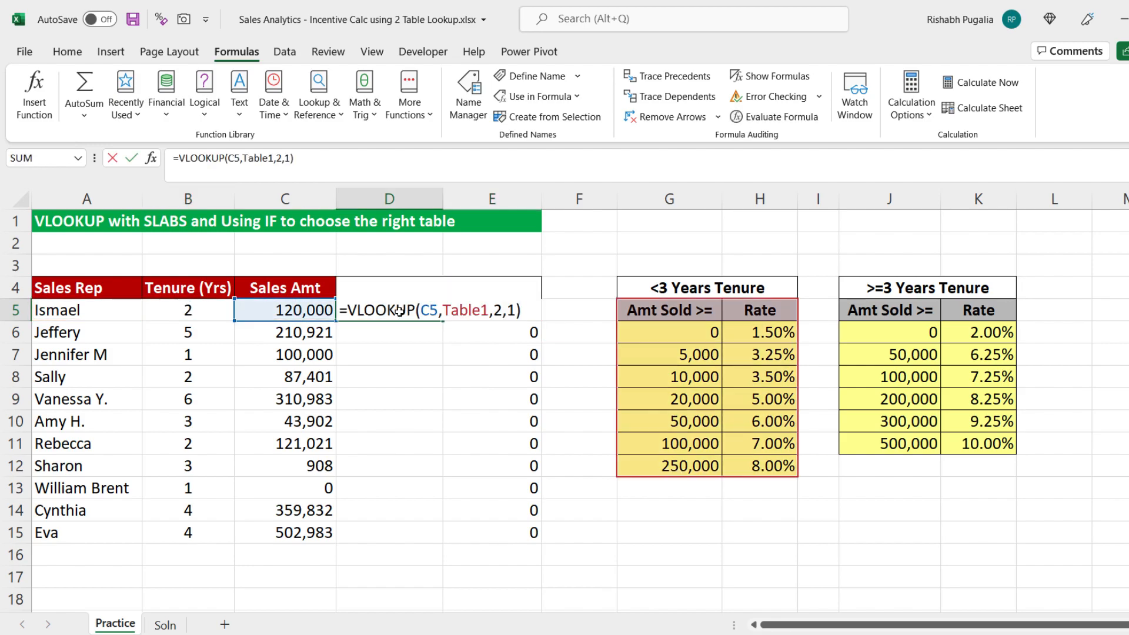
left_click_drag(445, 310, 490, 310)
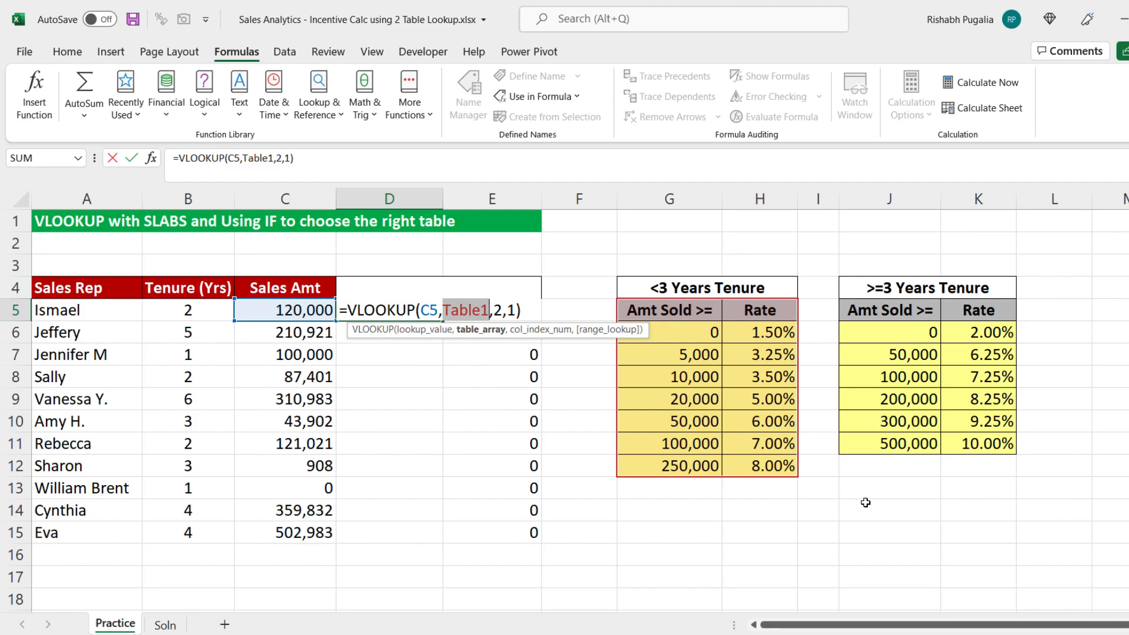
type("IF(")
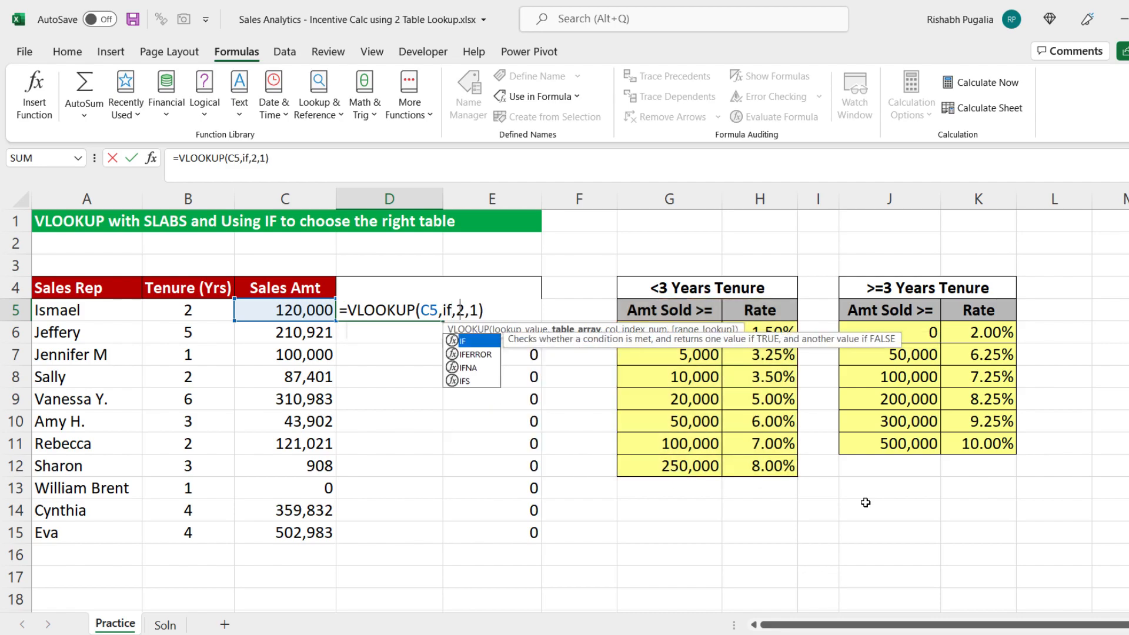
type(")")
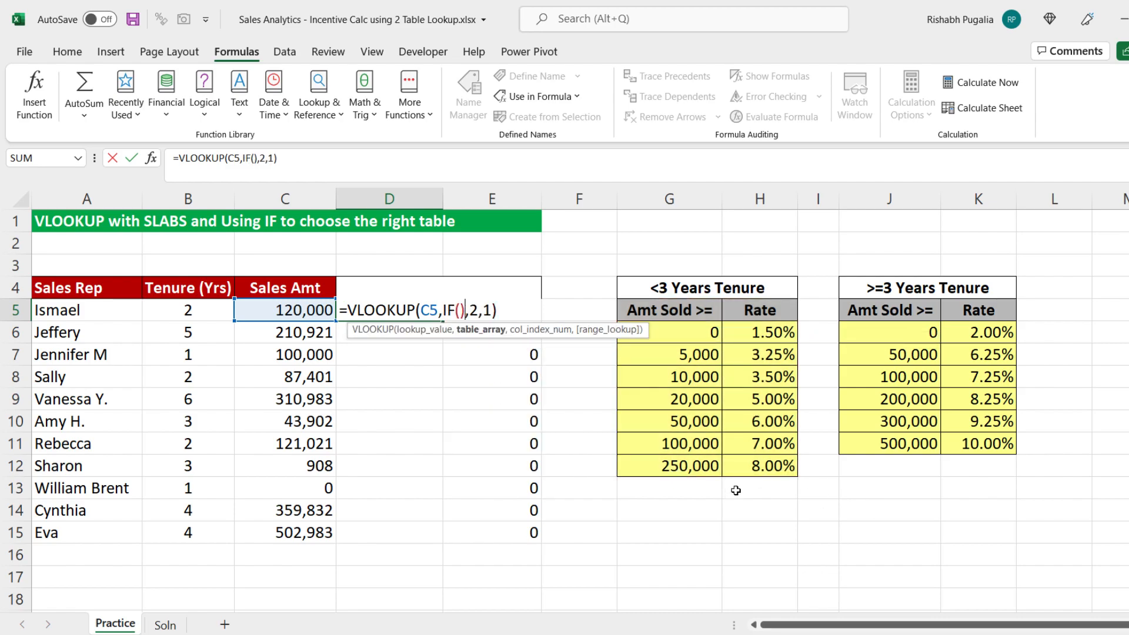
left_click(459, 310)
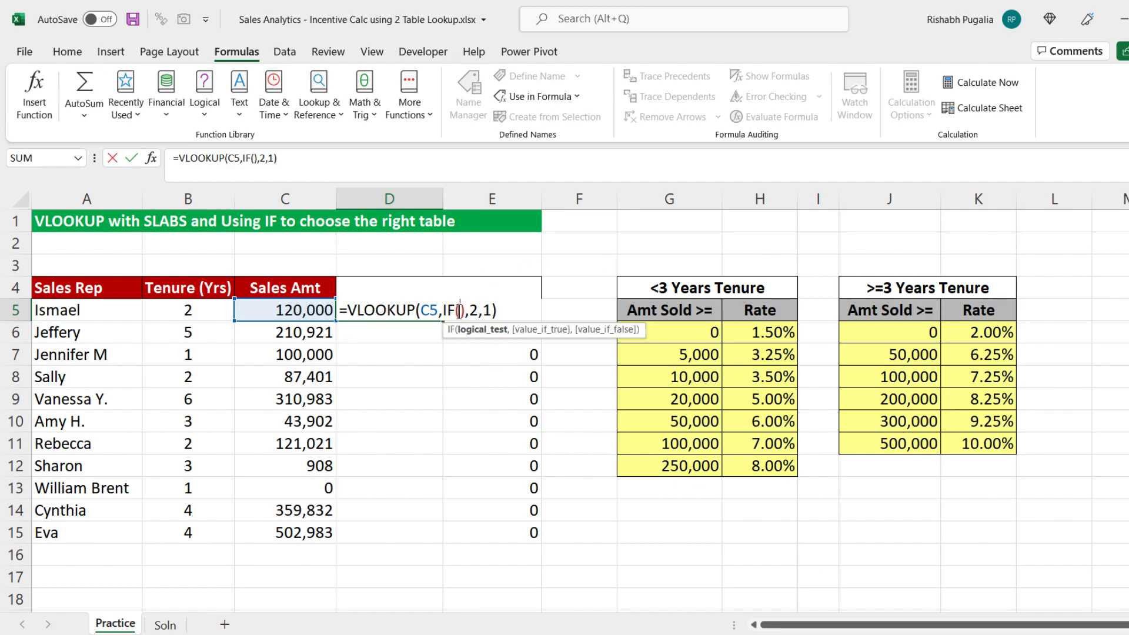
- Fill in the nested IF in D5 with the test B5<3, Table1 if true and Table2 if false, and commit the formula
left_click(176, 313)
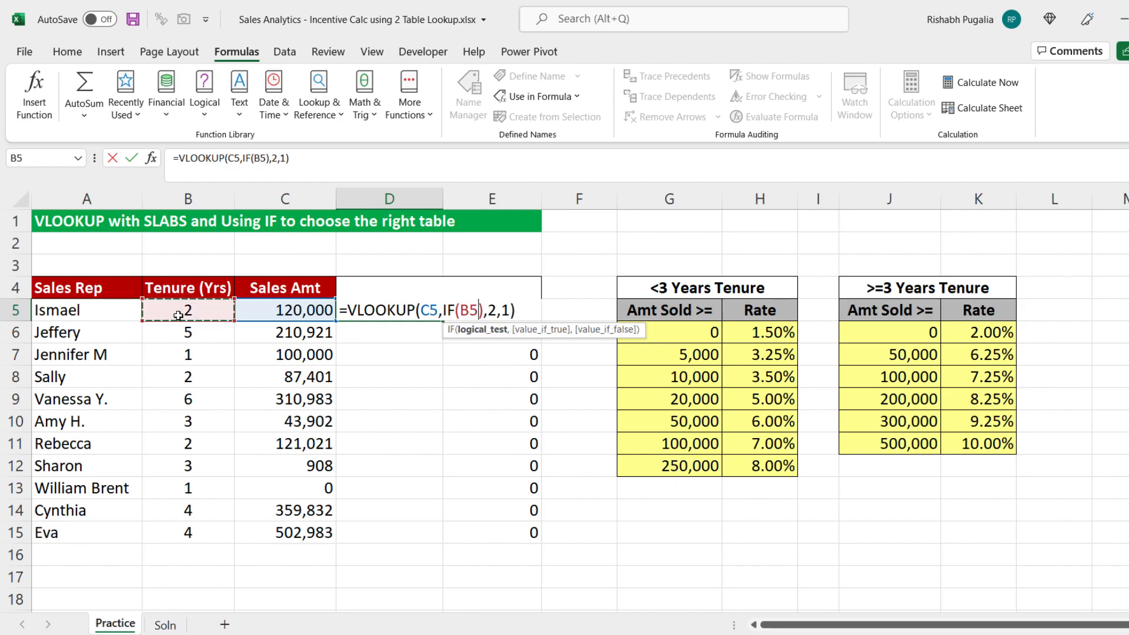
type("<3,")
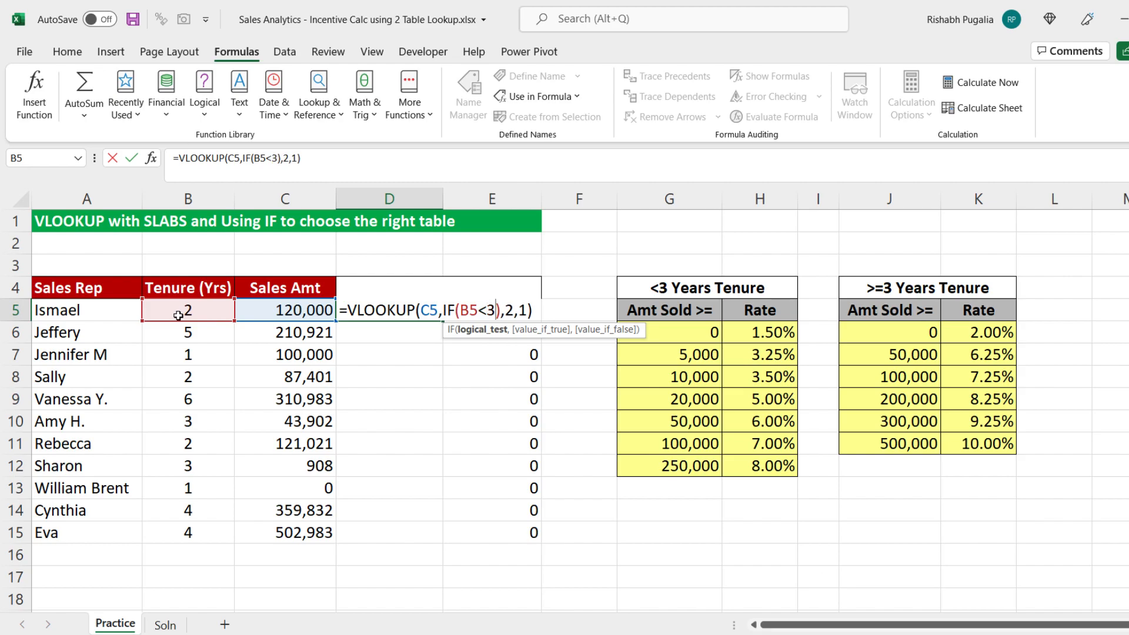
type("Table1")
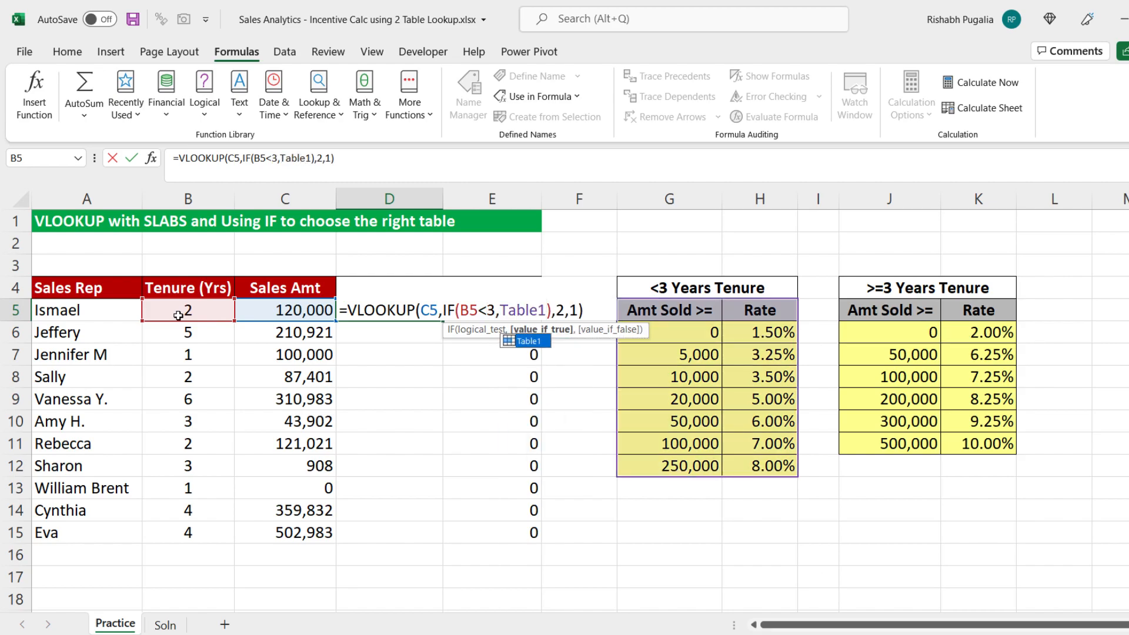
type(",")
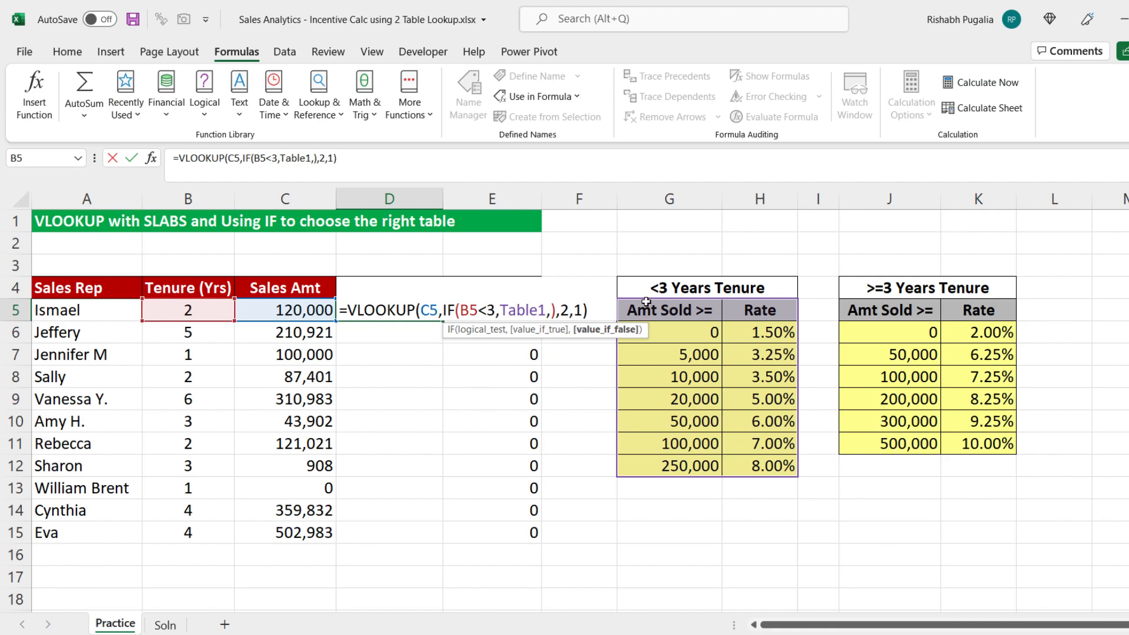
left_click_drag(889, 310, 941, 450)
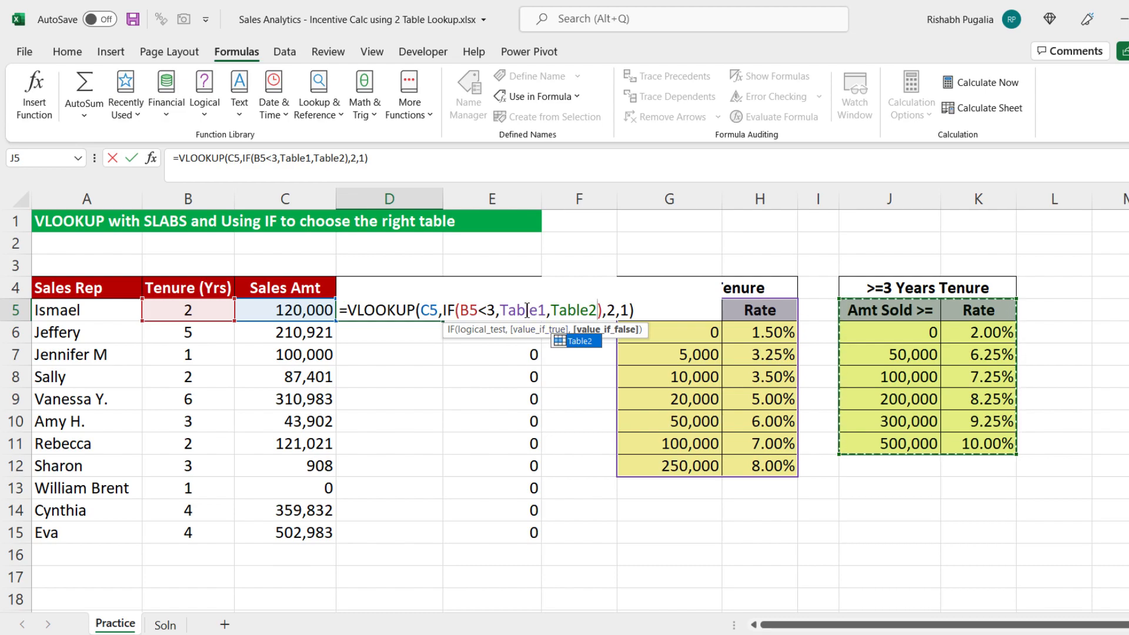
key("Return")
- Test a tenure of 6 in B5, compare the row 5 rate with the >=3 Years Tenure table, and set the tenure back to 2
left_click(192, 313)
type("6")
double_click(428, 382)
key("Escape")
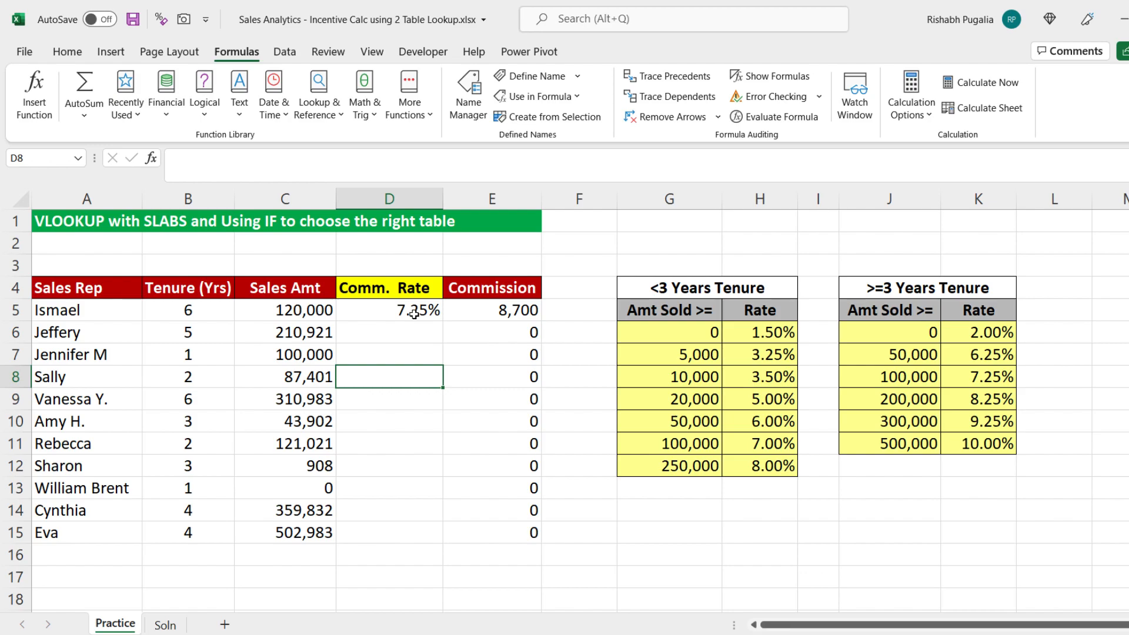
left_click_drag(882, 319, 994, 445)
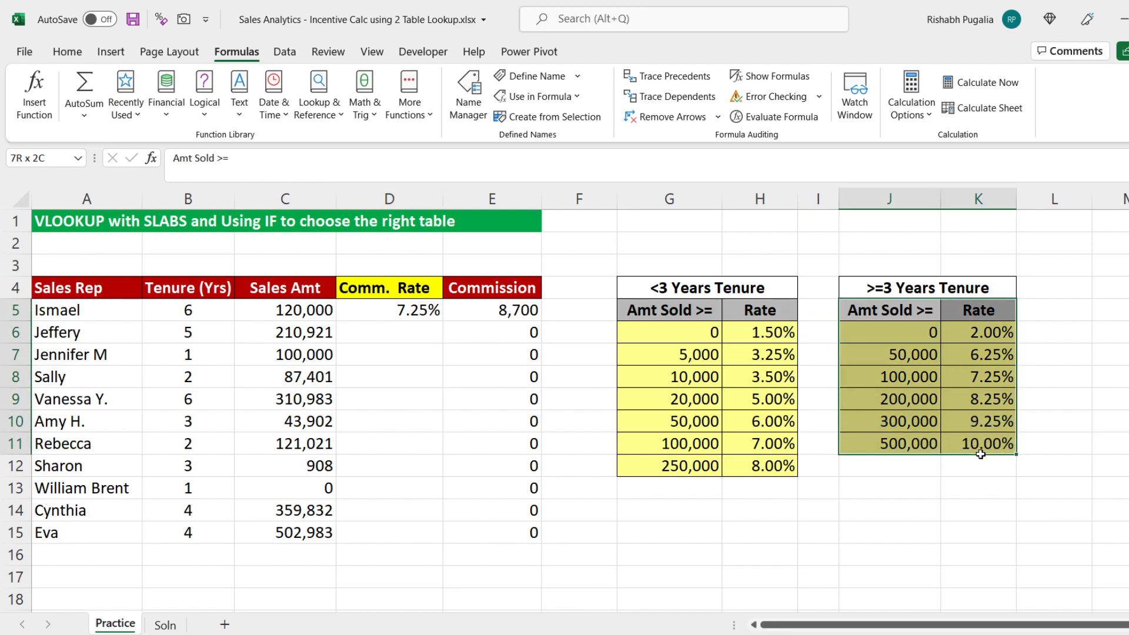
left_click(192, 311)
type("2")
left_click(294, 355)
- Copy the commission rate formula from D5 down the Comm. Rate column to the last sales rep in row 15
left_click(434, 318)
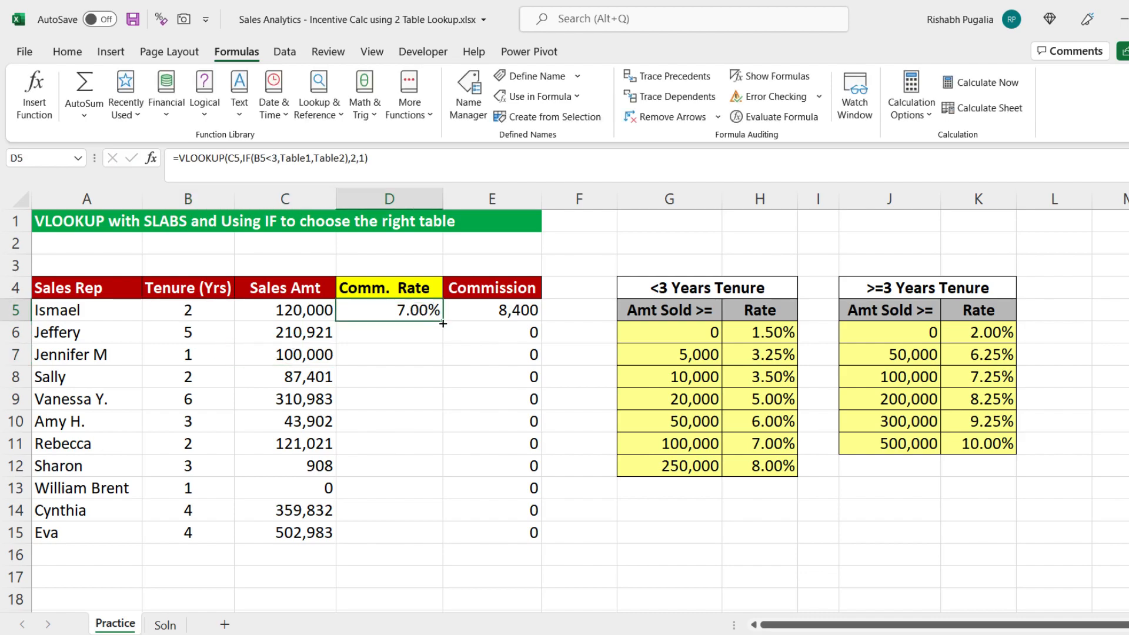
double_click(443, 323)
left_click(390, 288)
- Examine the nested IF that supplies the table array argument in the D5 formula
double_click(409, 311)
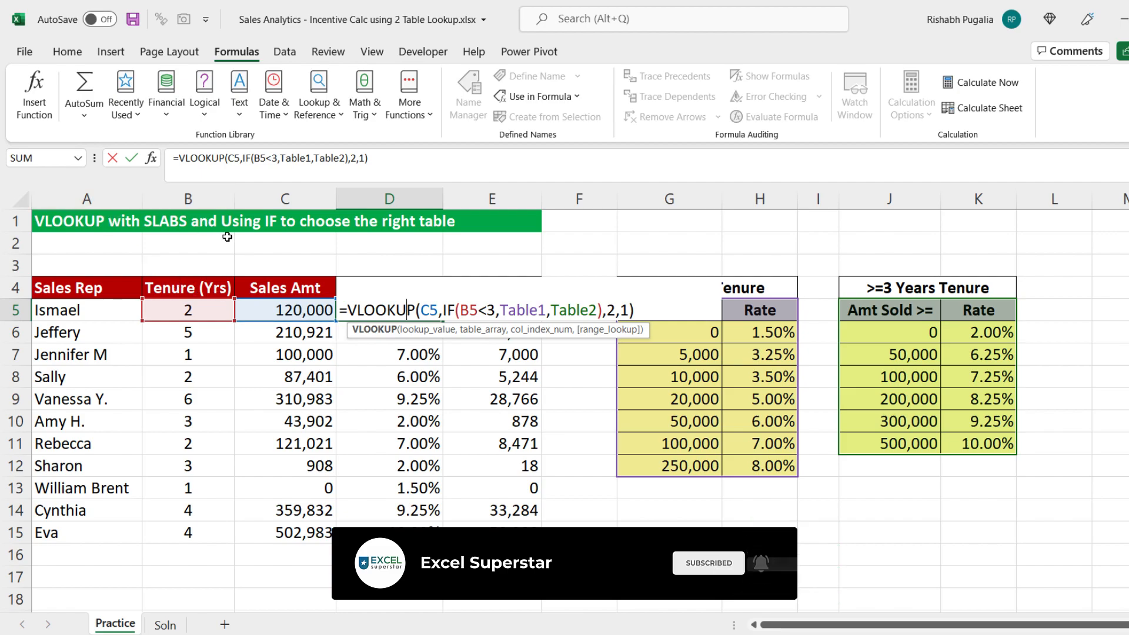
left_click_drag(449, 309, 603, 309)
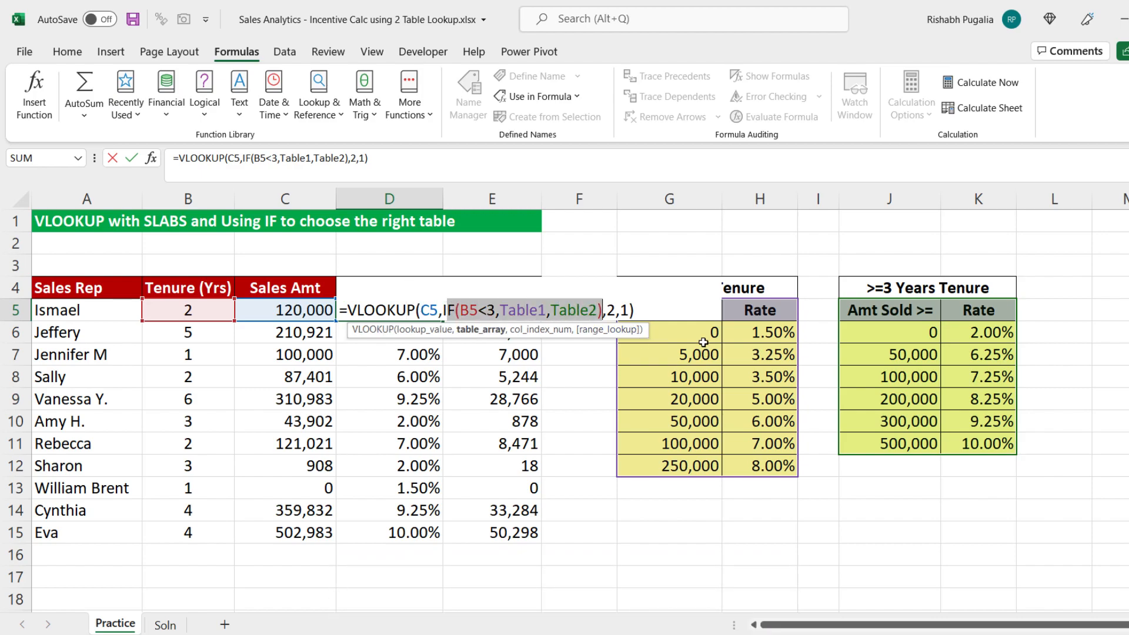